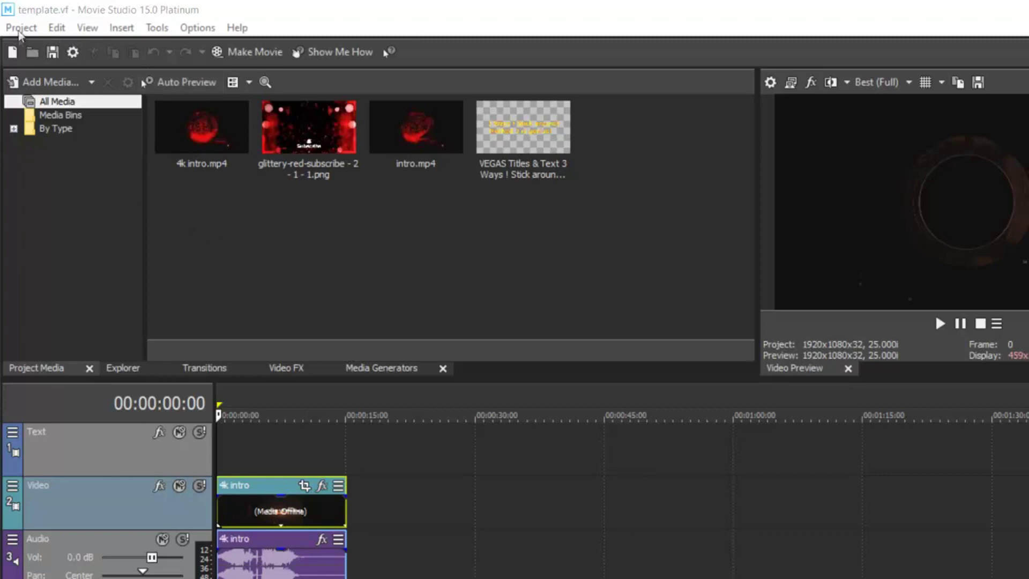
# - Attempt to add rts-001 through Project > Add Media and dismiss the unsupported-format error
pyautogui.click(18, 29)
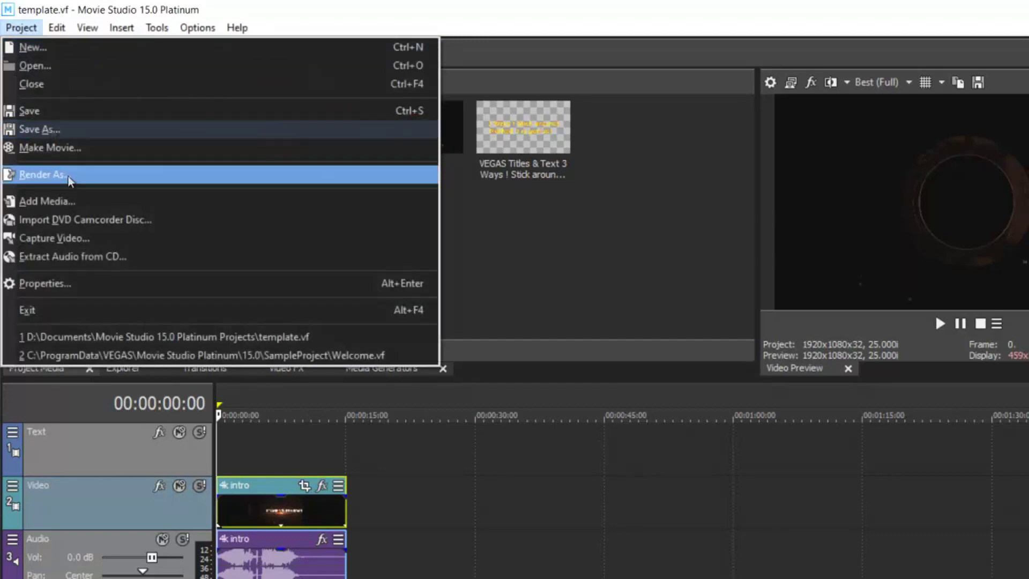
pyautogui.click(79, 201)
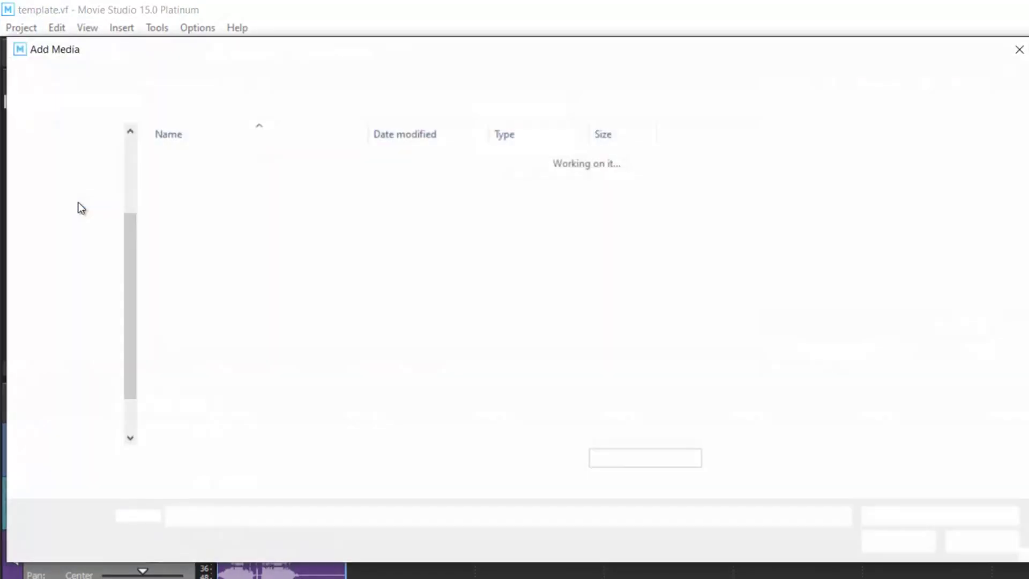
pyautogui.click(232, 287)
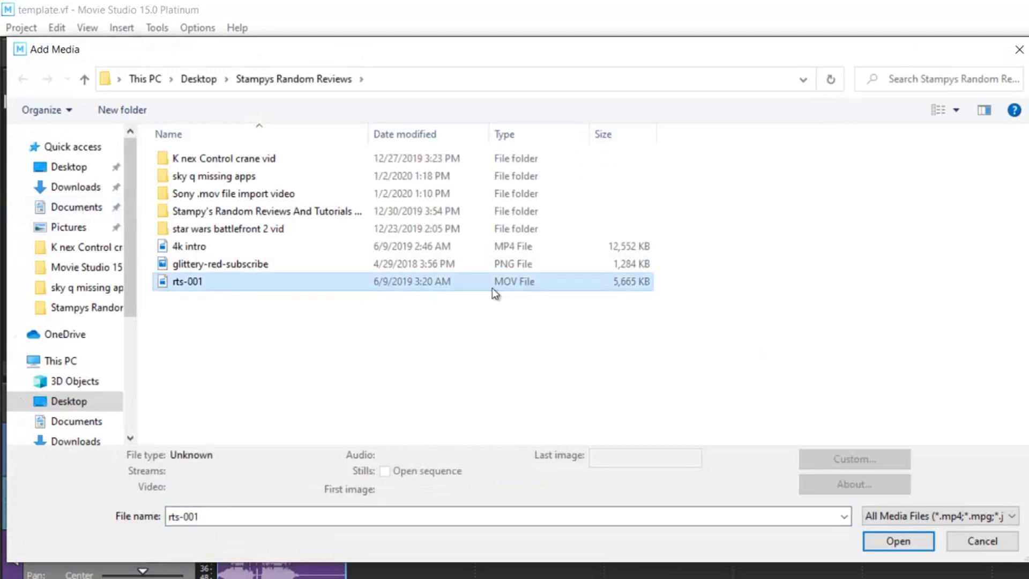
pyautogui.click(893, 542)
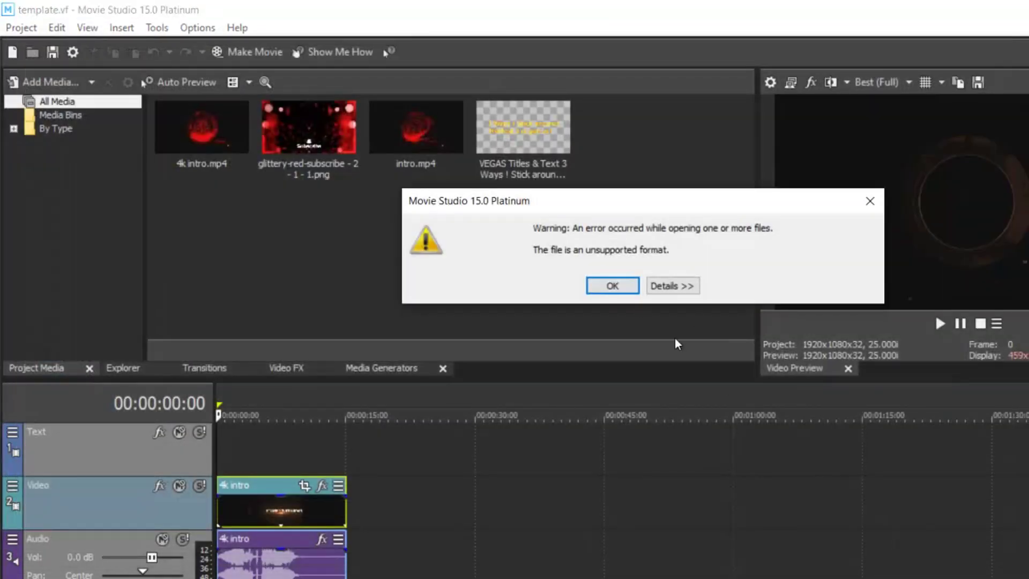
pyautogui.click(619, 285)
# - Retry importing rts-001 with the All Files (*.*) filter and dismiss the repeated format warning
pyautogui.click(12, 30)
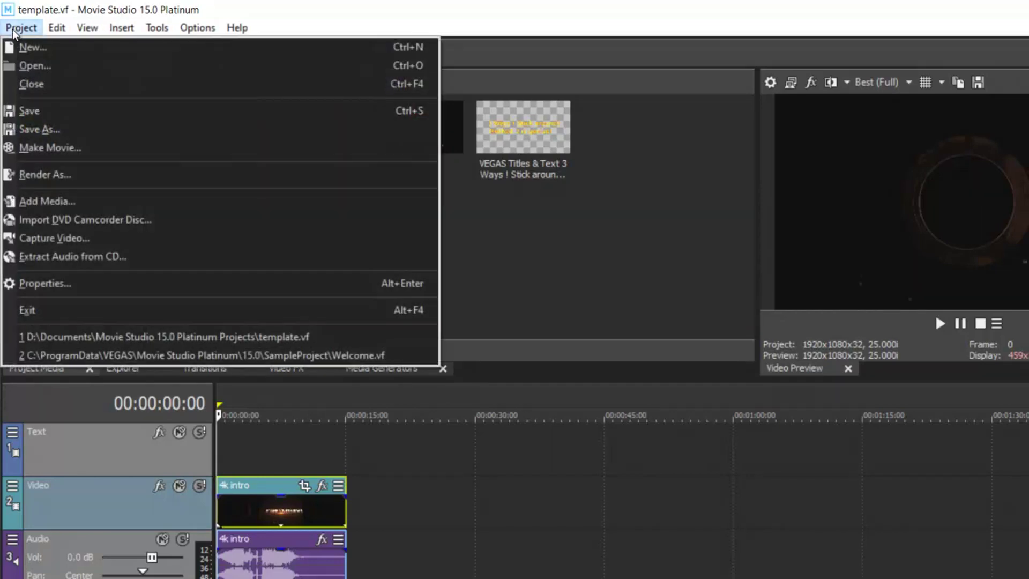
pyautogui.click(214, 206)
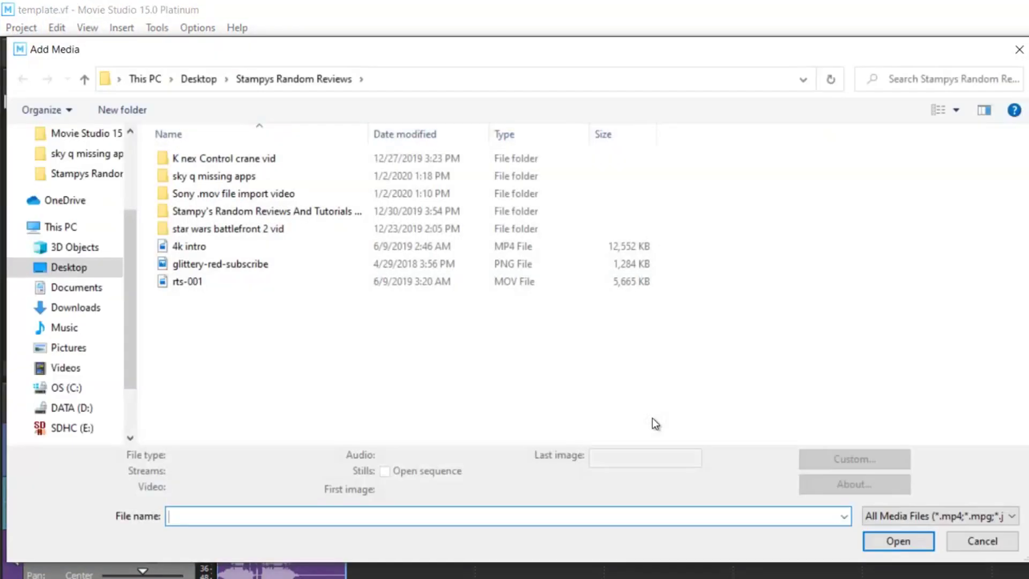
pyautogui.click(937, 515)
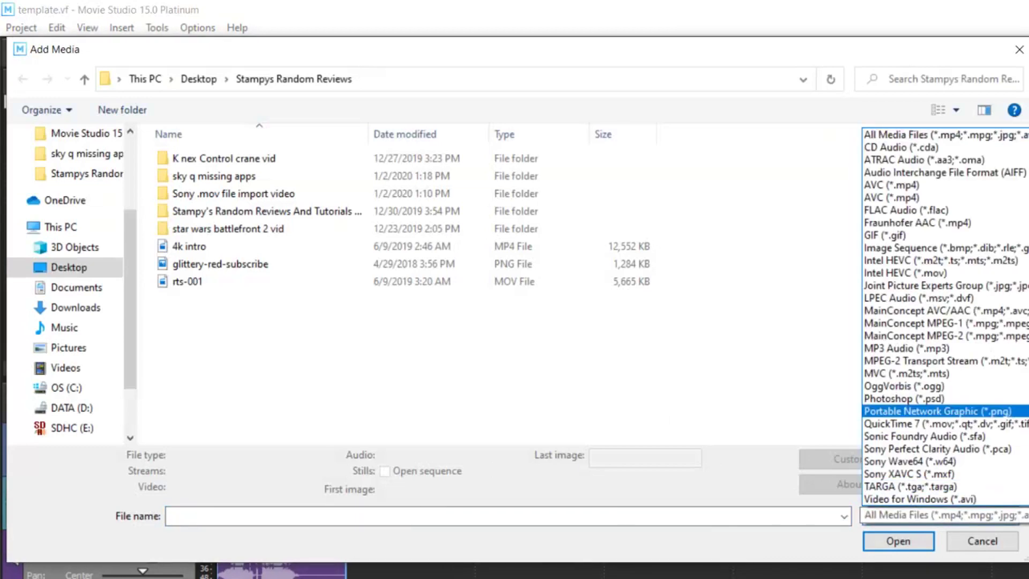
pyautogui.scroll(1, 911, 268)
pyautogui.click(880, 134)
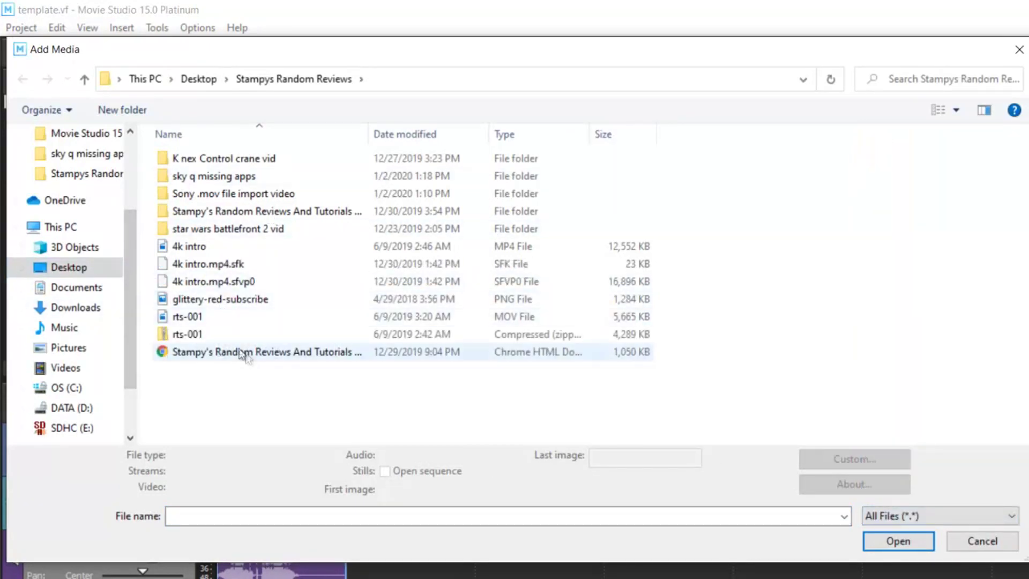
pyautogui.click(215, 316)
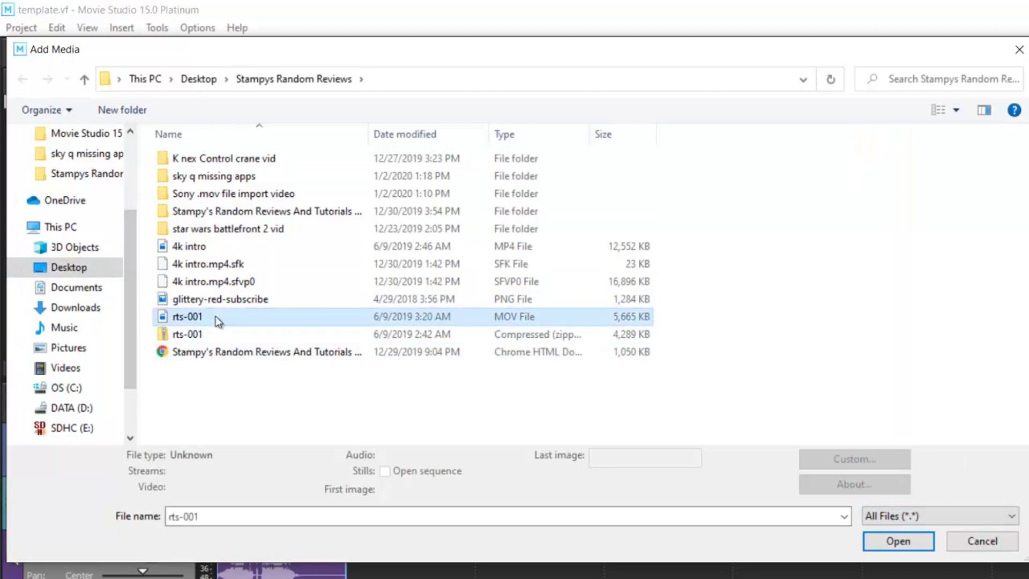
pyautogui.click(886, 540)
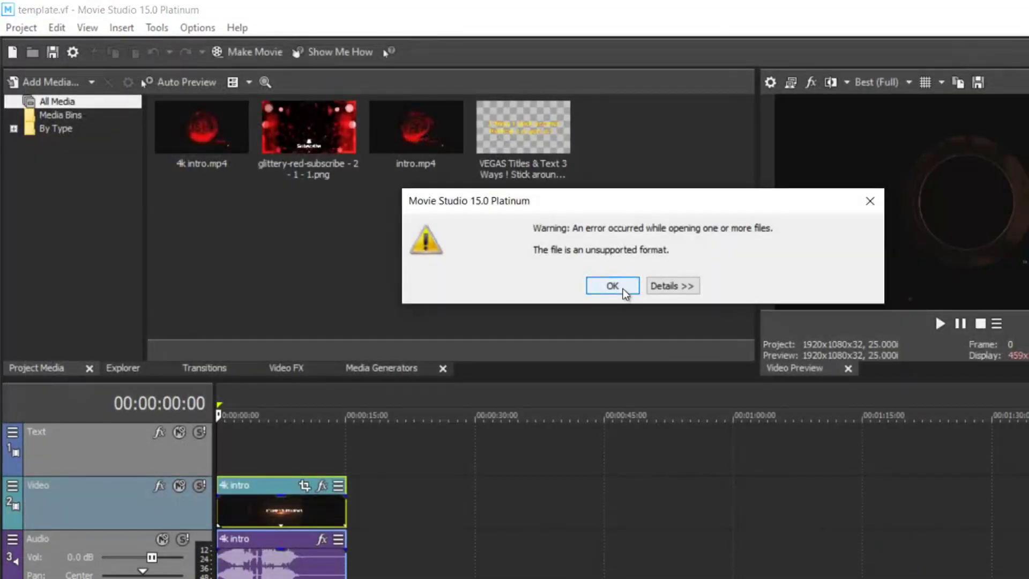
pyautogui.click(612, 286)
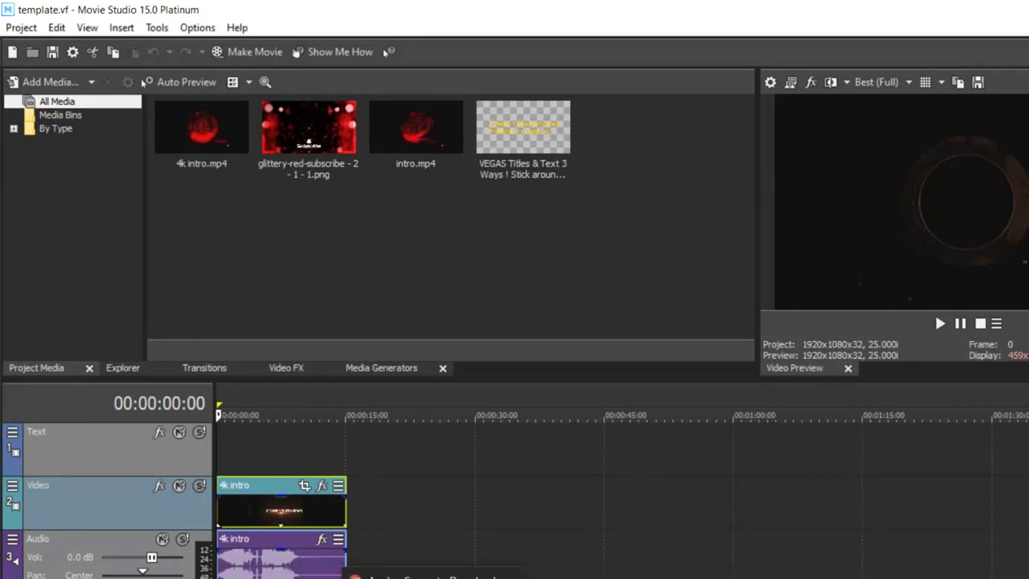
# - Download the QuickTime 7.7.9 for Windows installer in Chrome and save it to the Desktop
pyautogui.hotkey('alt', 'Tab')
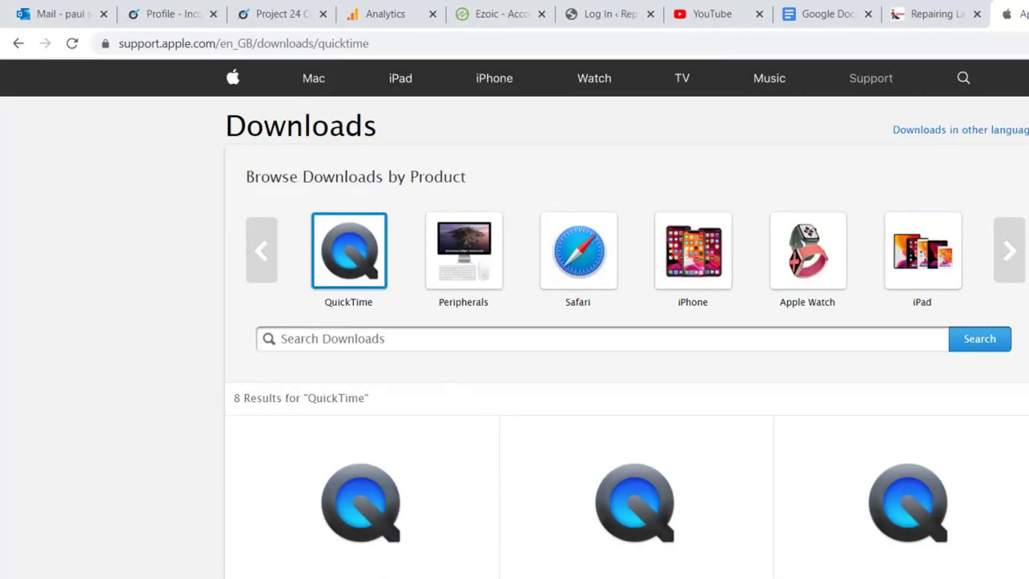
pyautogui.scroll(-2, 514, 322)
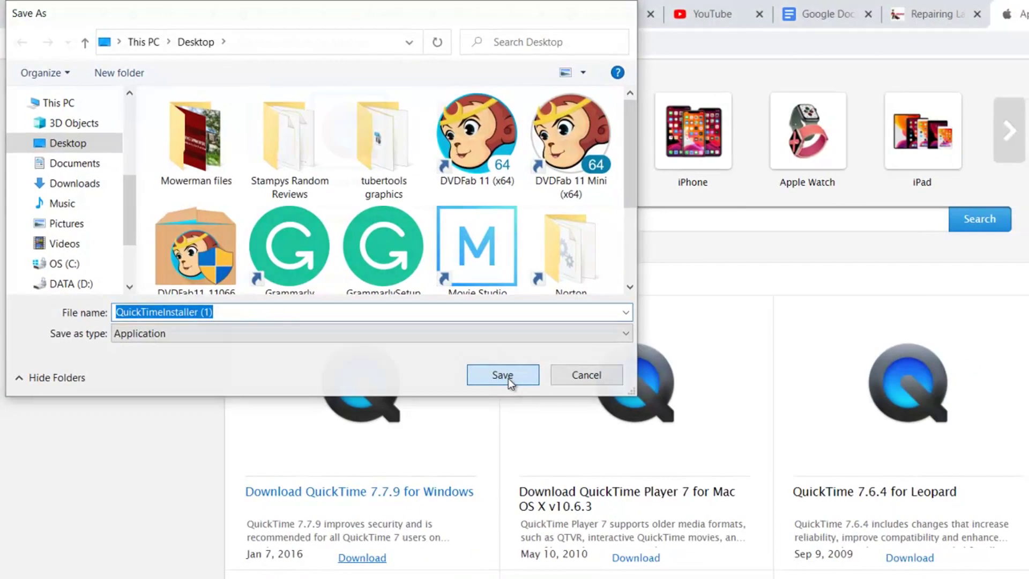
pyautogui.click(603, 450)
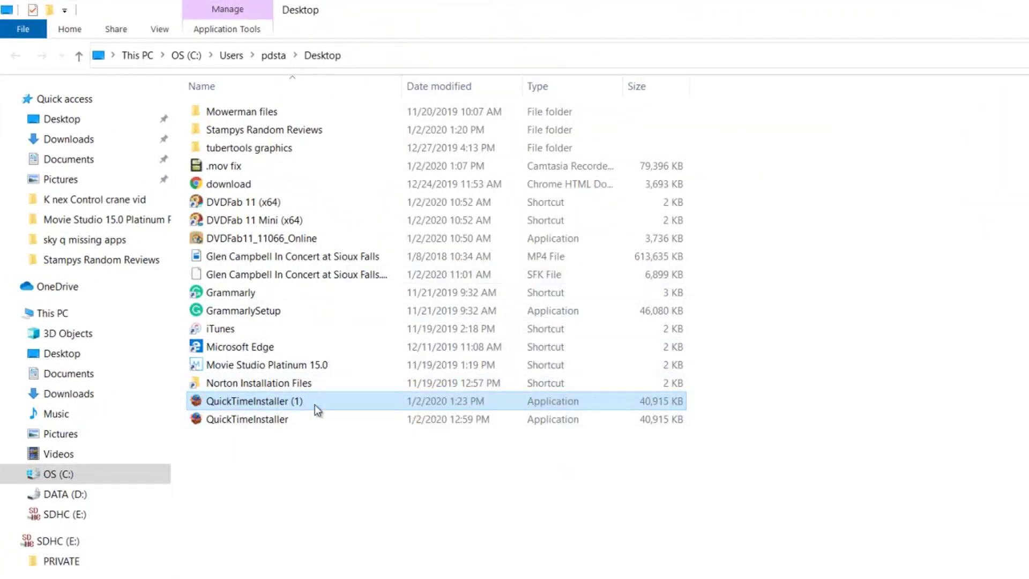
# - Run QuickTimeInstaller (1) from the Desktop as administrator
pyautogui.rightClick(314, 404)
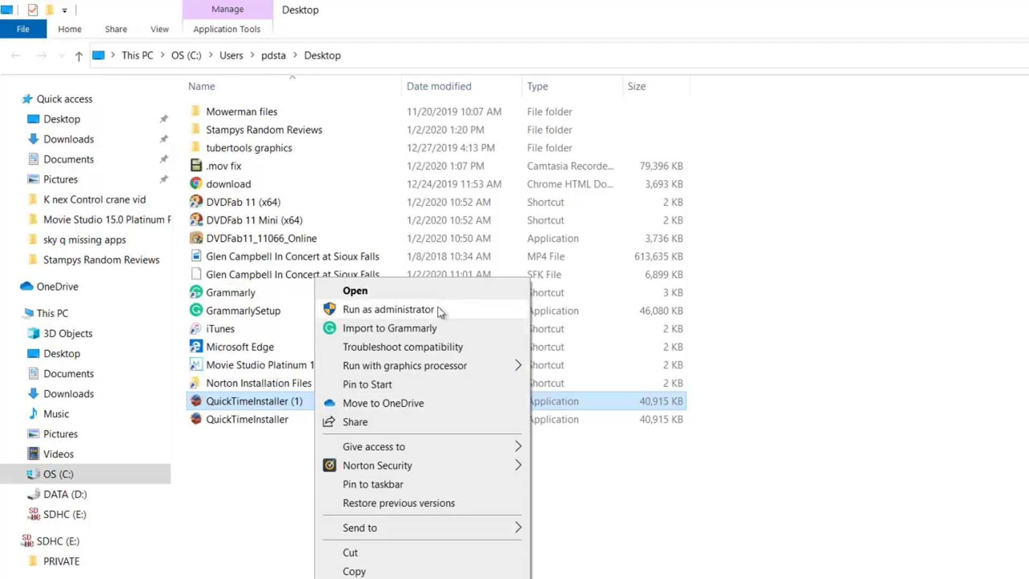
pyautogui.click(427, 310)
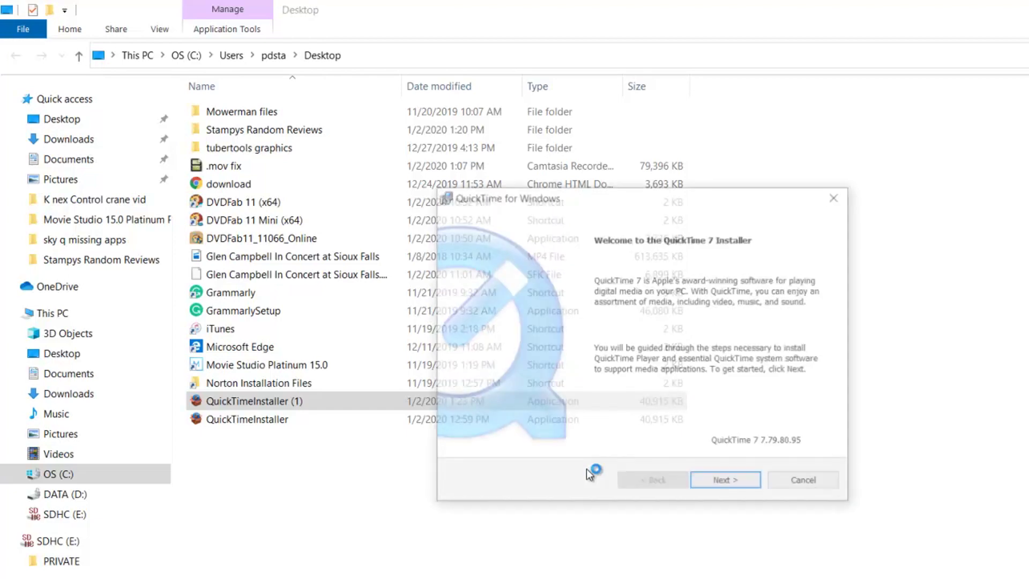
# - Install QuickTime 7 with the Typical setup after accepting the licence, then finish the installer
pyautogui.click(724, 485)
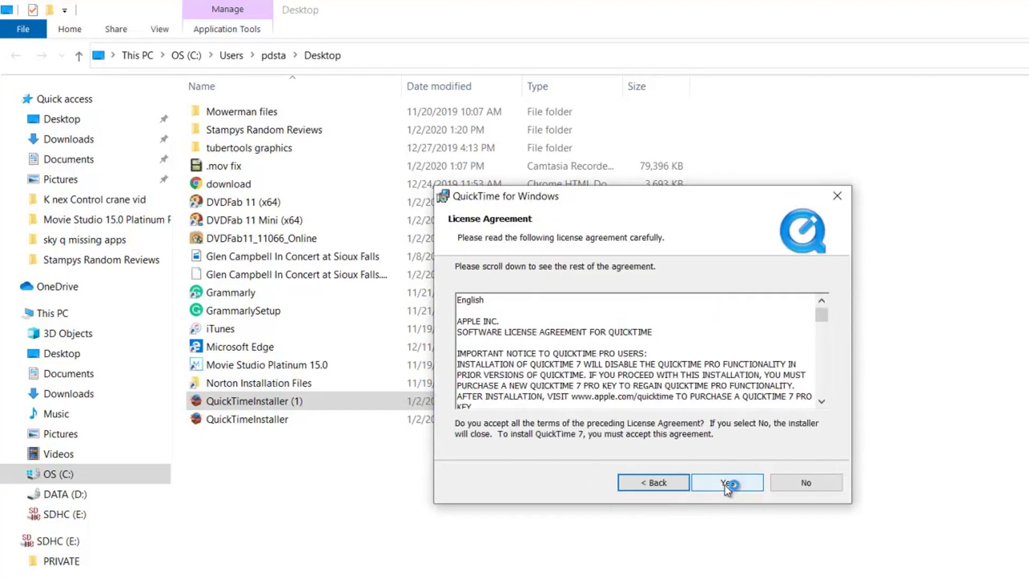
pyautogui.click(725, 484)
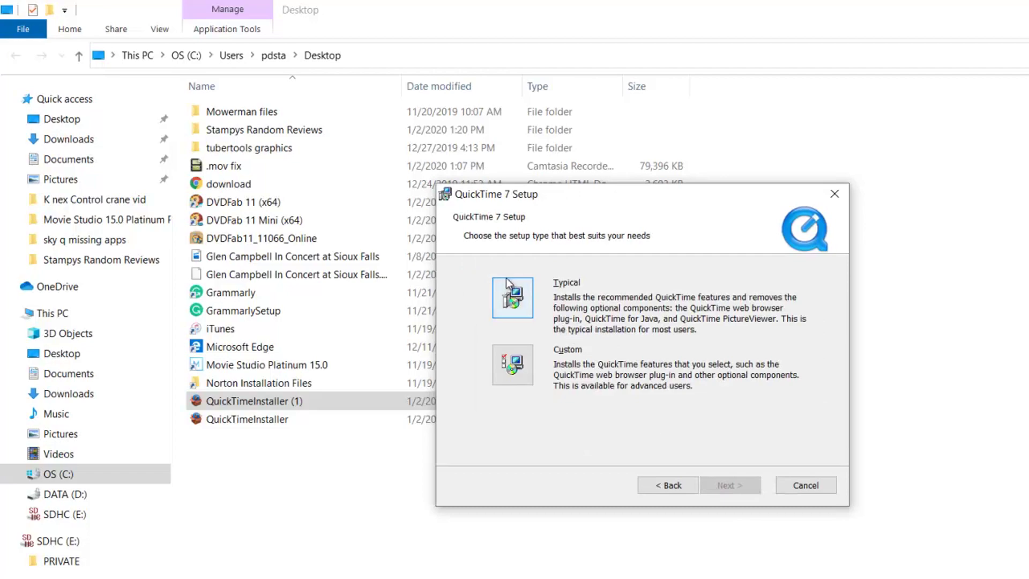
pyautogui.click(513, 300)
pyautogui.click(750, 513)
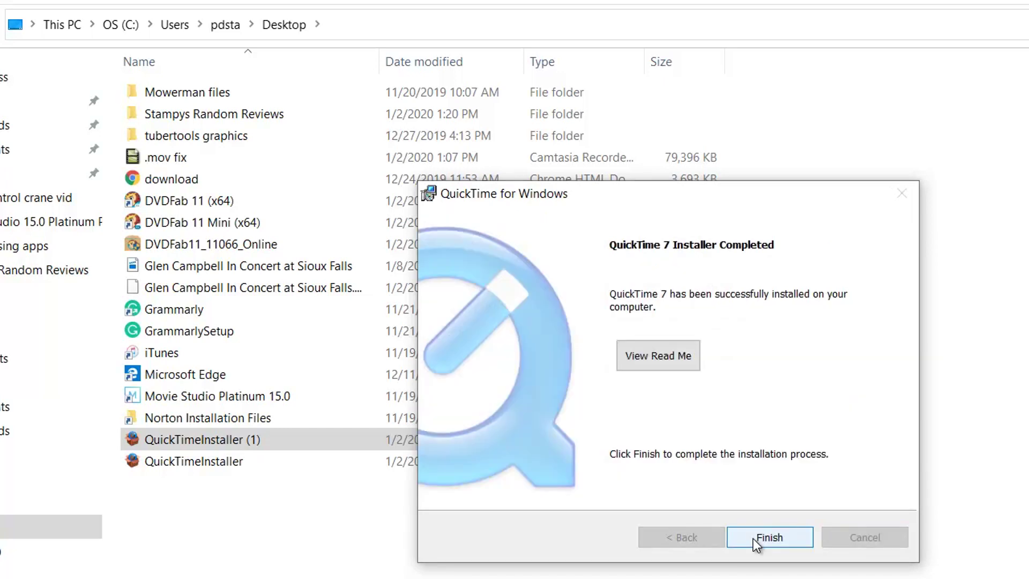
pyautogui.click(754, 538)
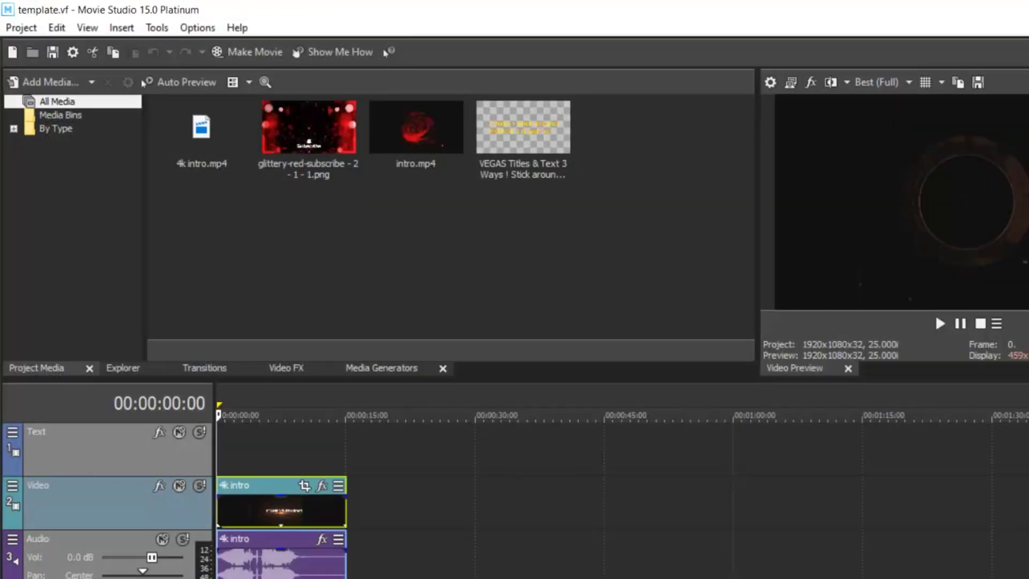
pyautogui.click(20, 28)
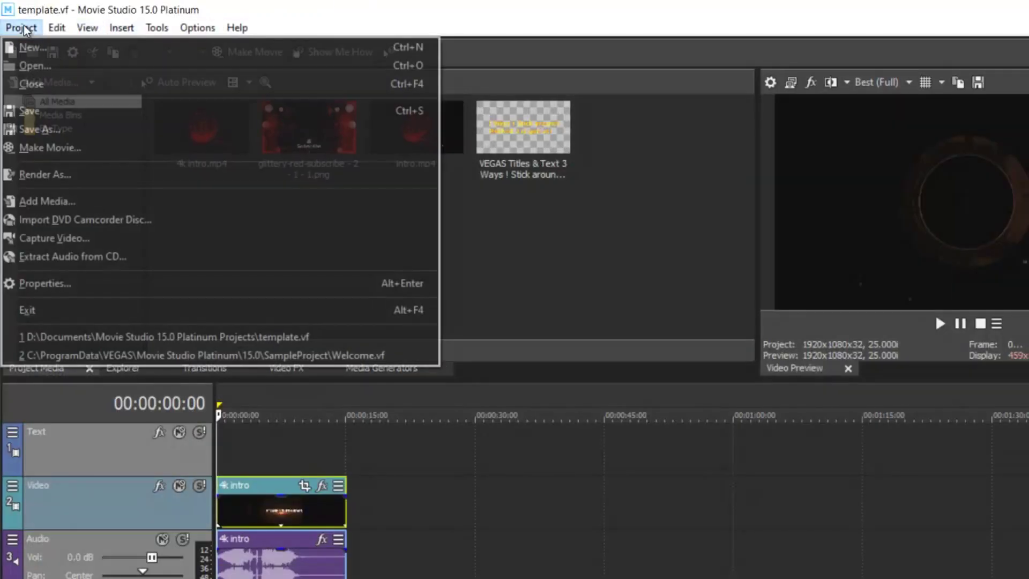
pyautogui.click(69, 197)
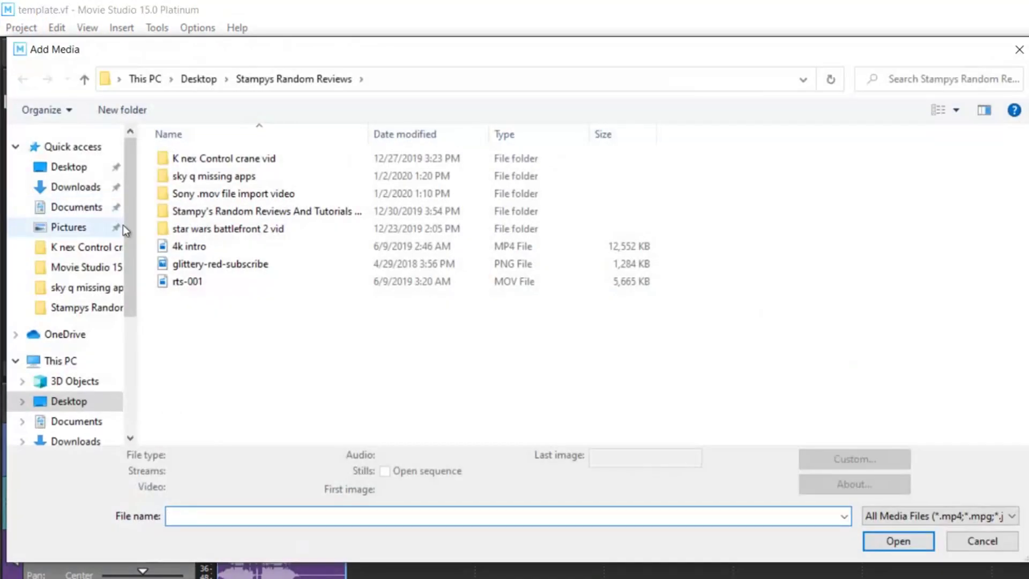
pyautogui.click(215, 280)
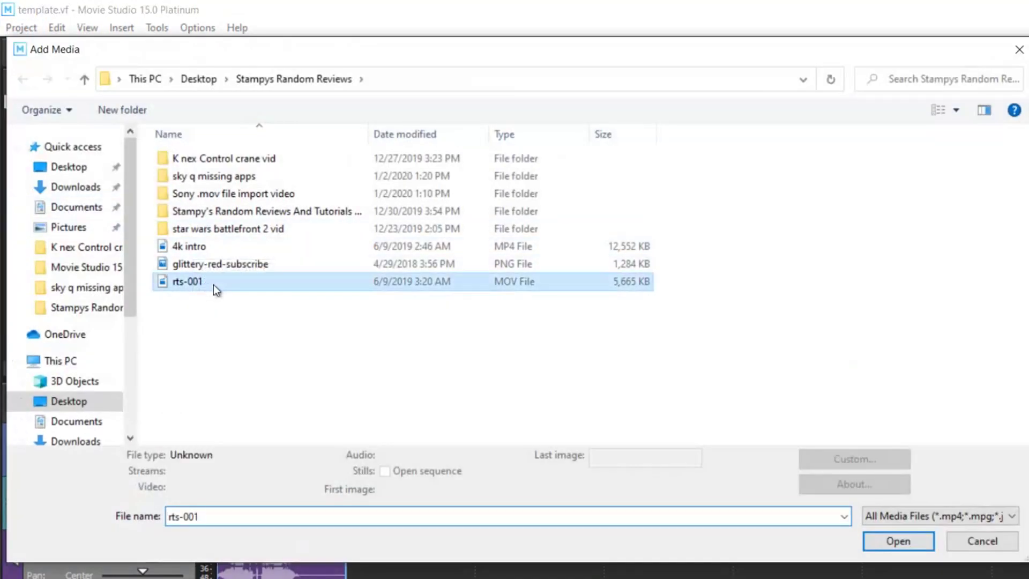
pyautogui.click(876, 541)
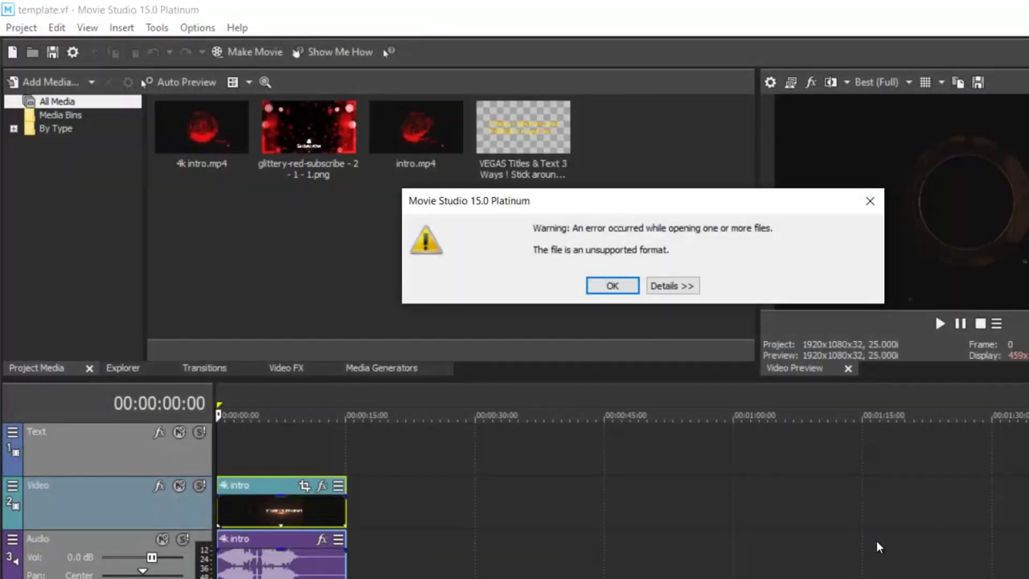
pyautogui.click(611, 286)
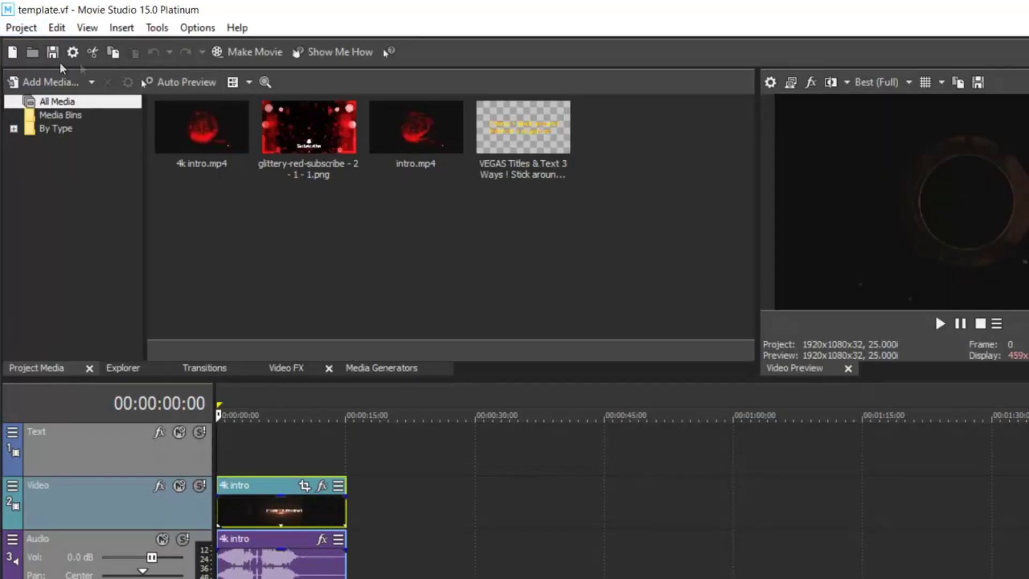
# - Import rts-001.mov into the project media
pyautogui.click(24, 28)
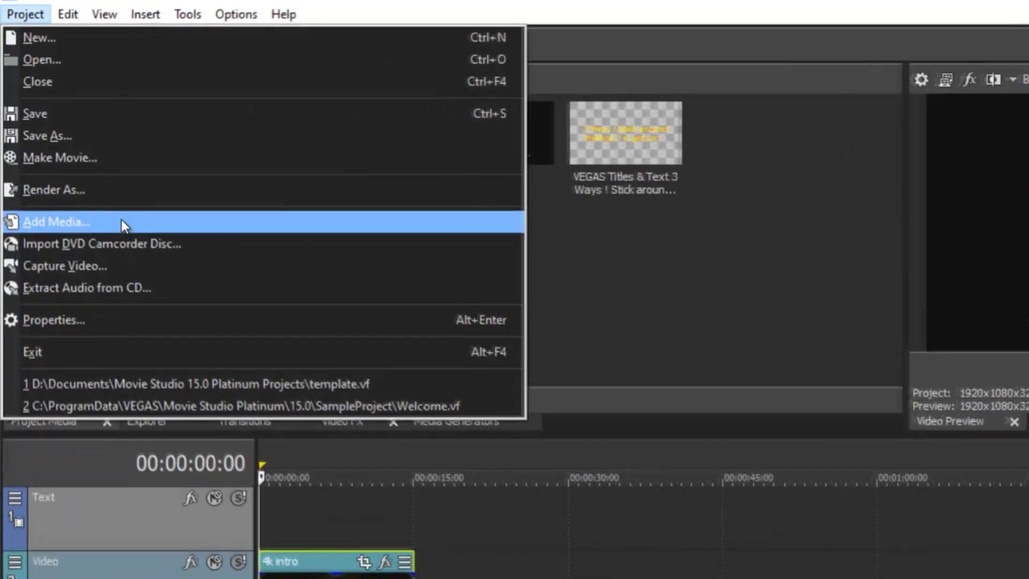
pyautogui.click(102, 200)
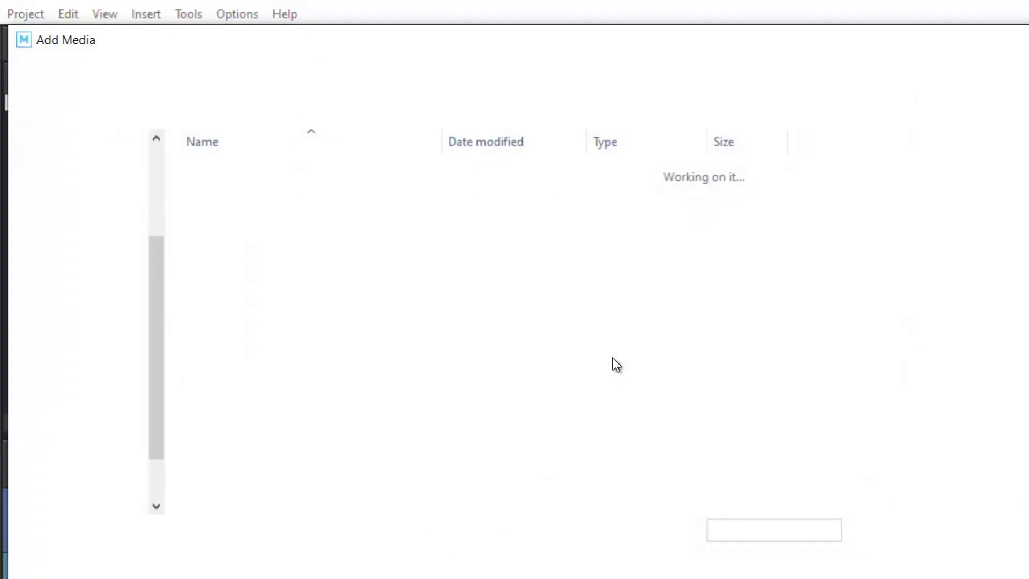
pyautogui.click(311, 319)
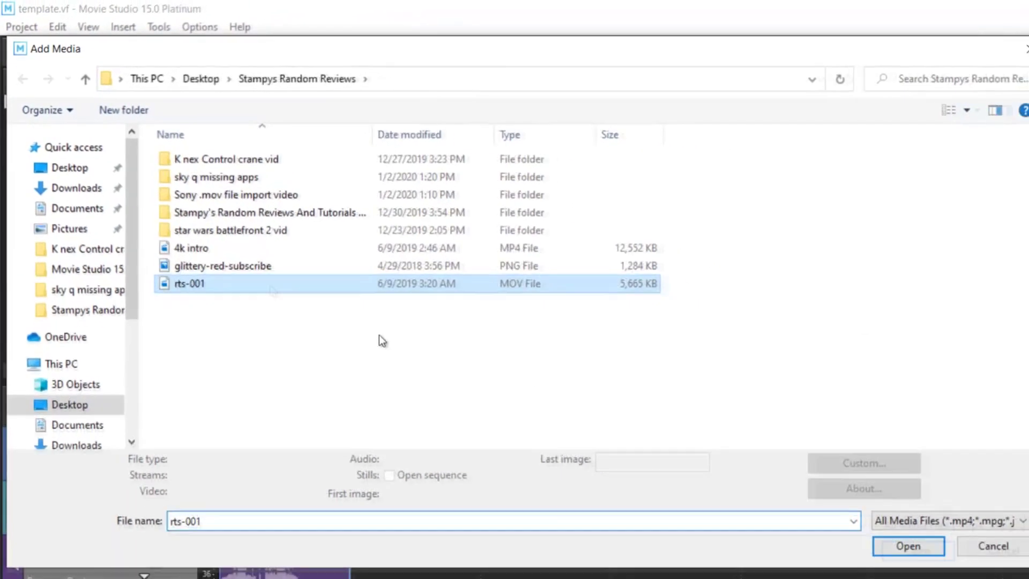
pyautogui.click(879, 548)
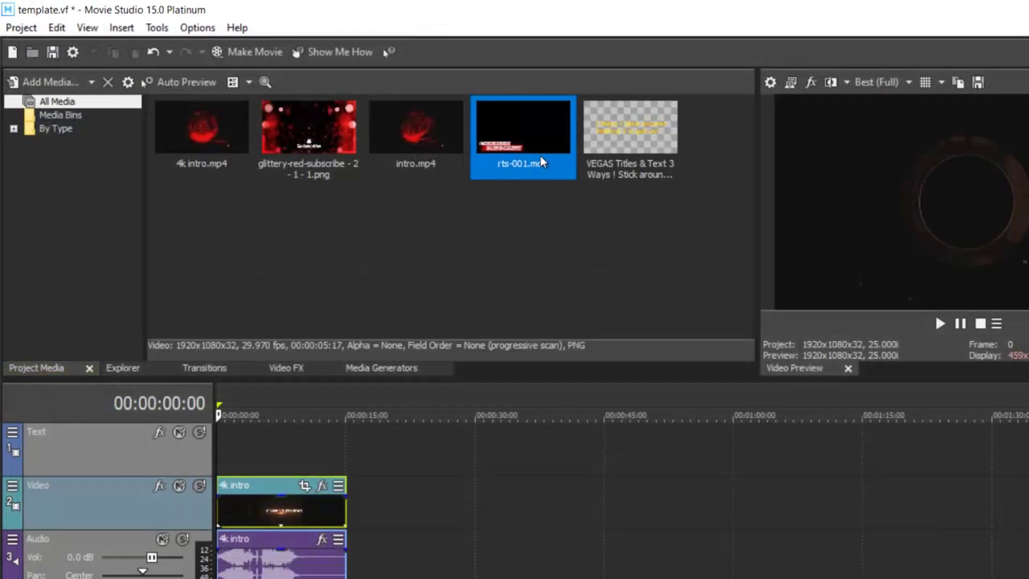
# - Place rts-001.mov on the Text track starting at 00:00:07:00 above the intro video
pyautogui.click(290, 519)
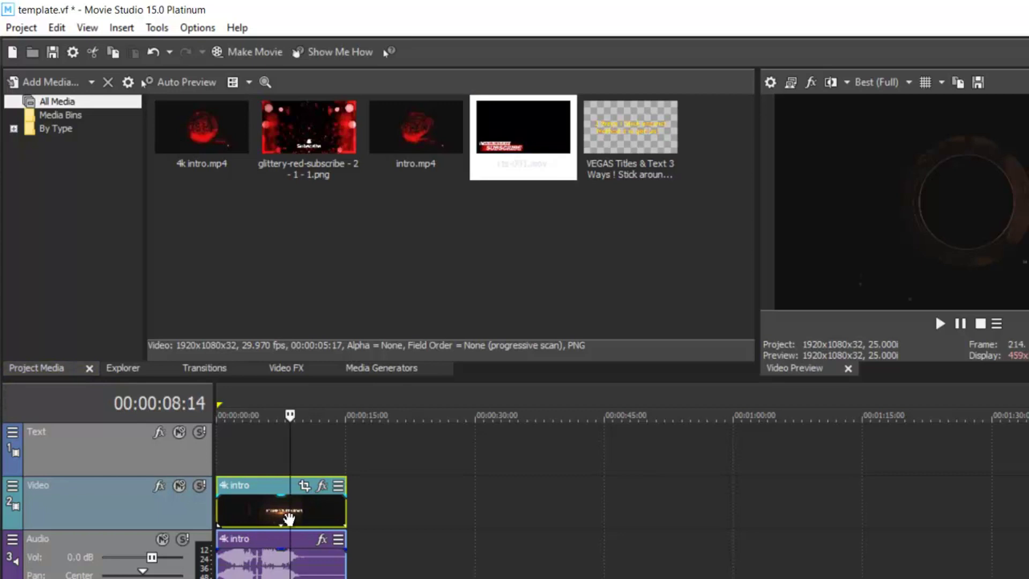
pyautogui.click(278, 511)
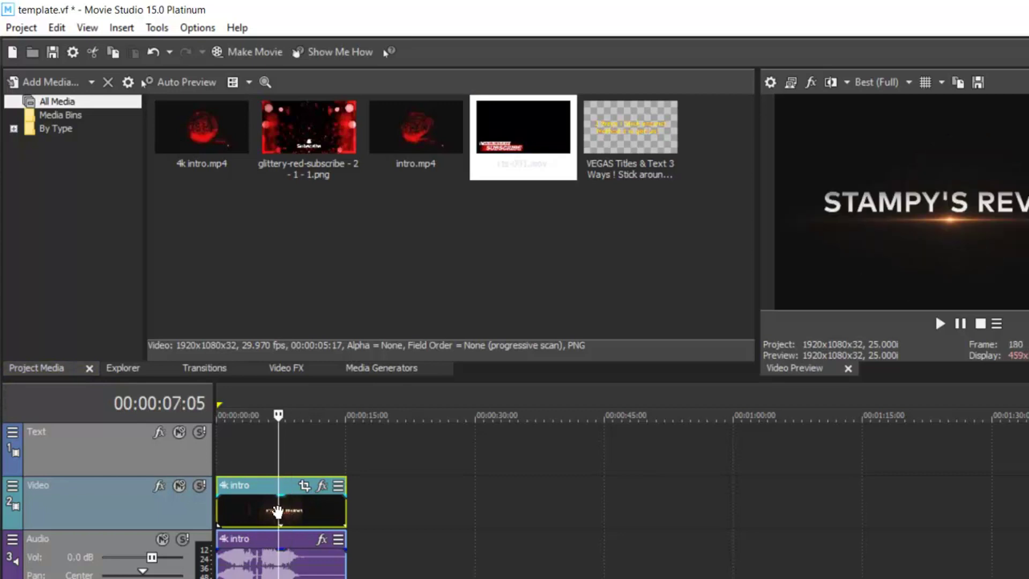
pyautogui.moveTo(526, 123); pyautogui.dragTo(268, 432)
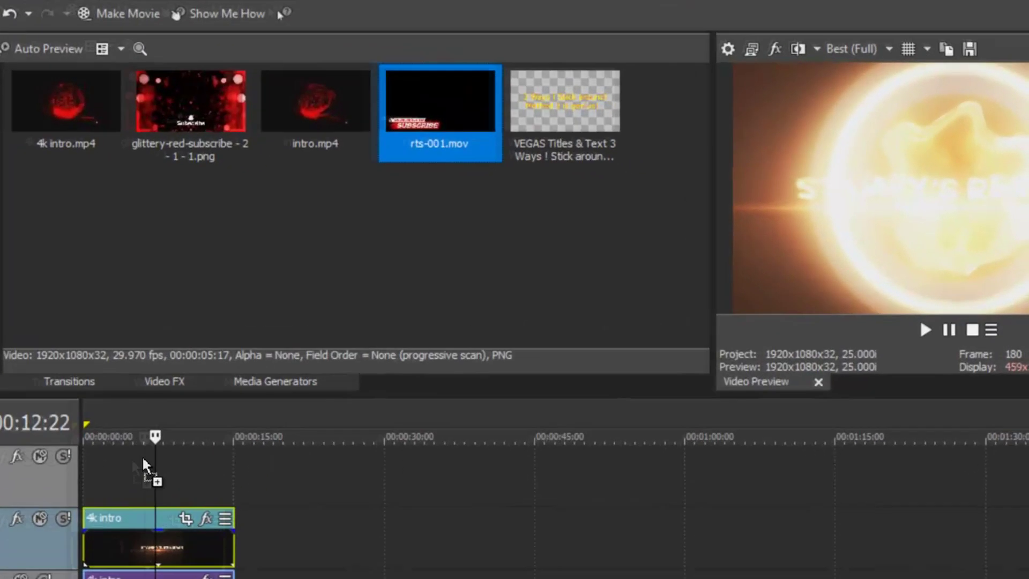
pyautogui.moveTo(143, 459); pyautogui.dragTo(144, 464)
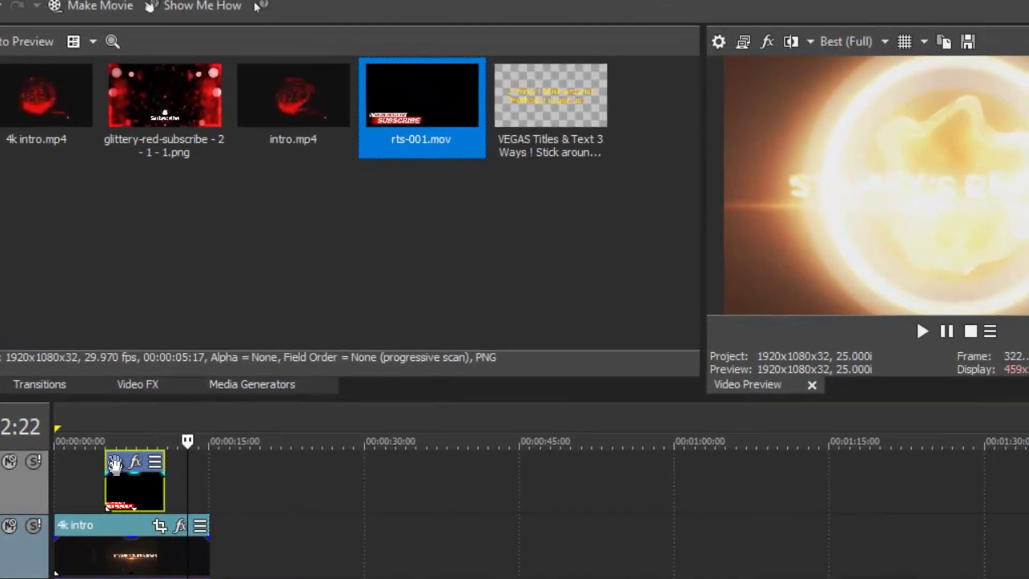
pyautogui.click(154, 477)
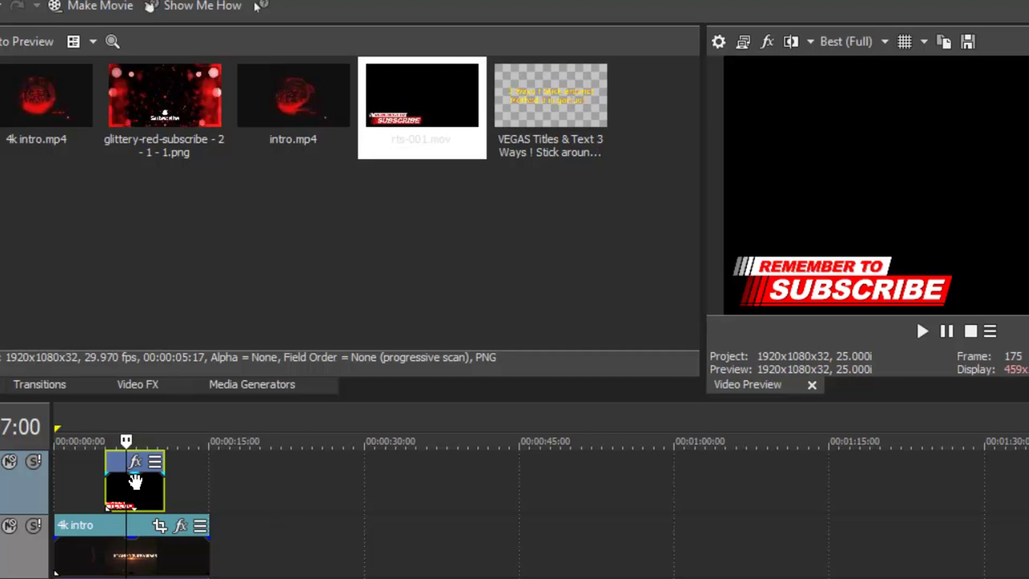
pyautogui.rightClick(138, 489)
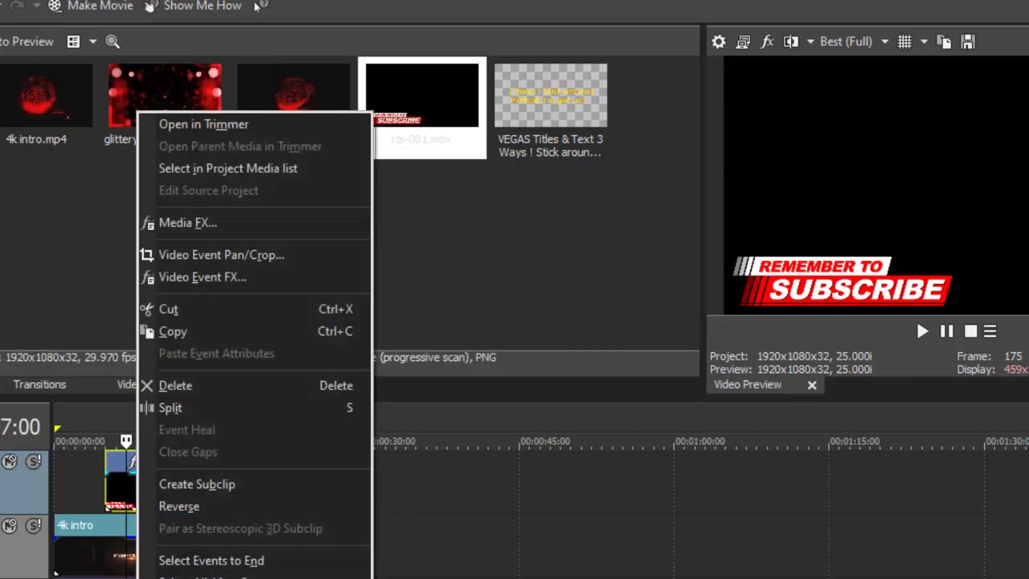
# - Set the rts-001.mov clip's alpha channel to Straight (unmatted) and preview it around 9-10 seconds
pyautogui.click(177, 576)
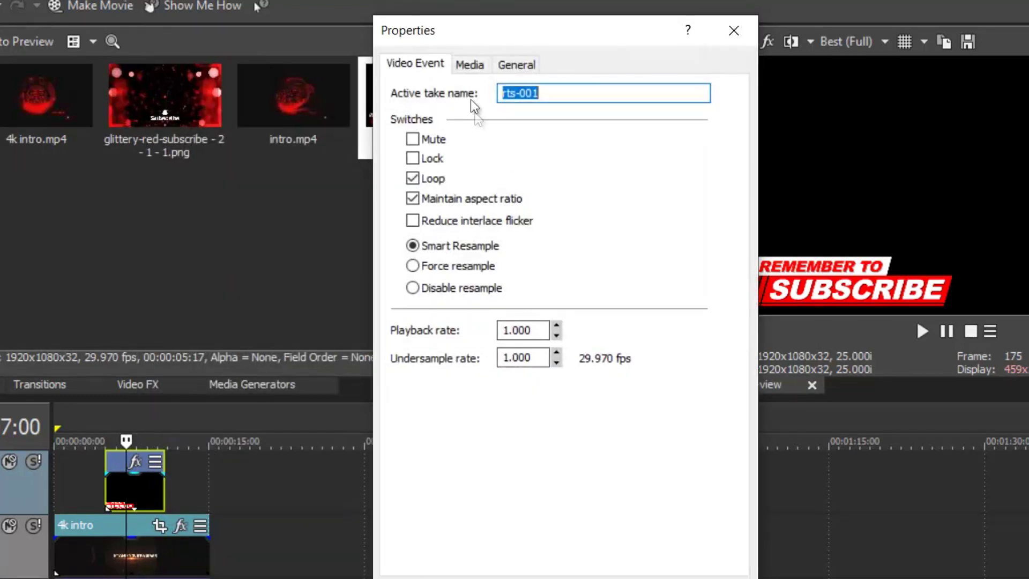
pyautogui.click(469, 64)
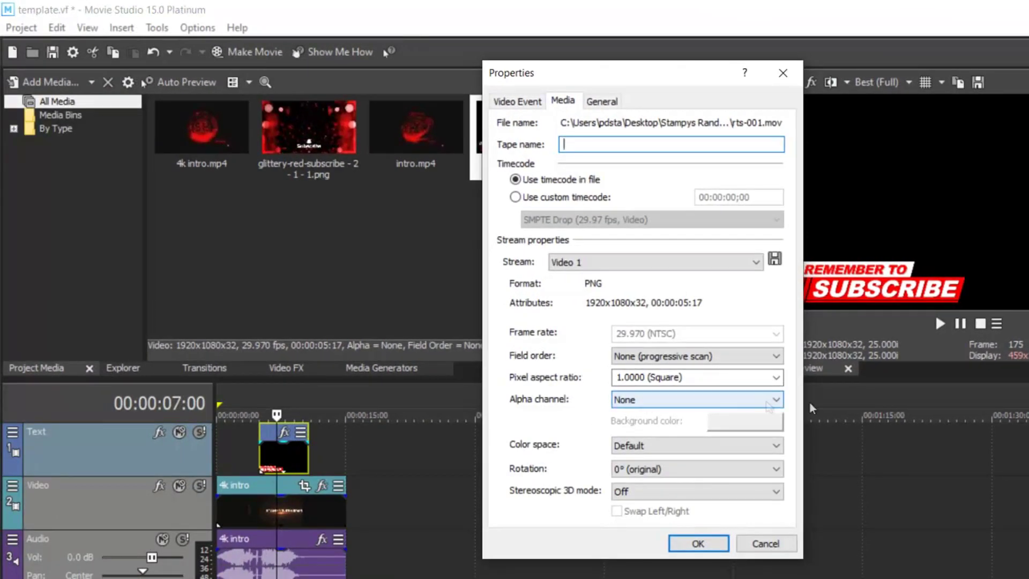
pyautogui.click(777, 400)
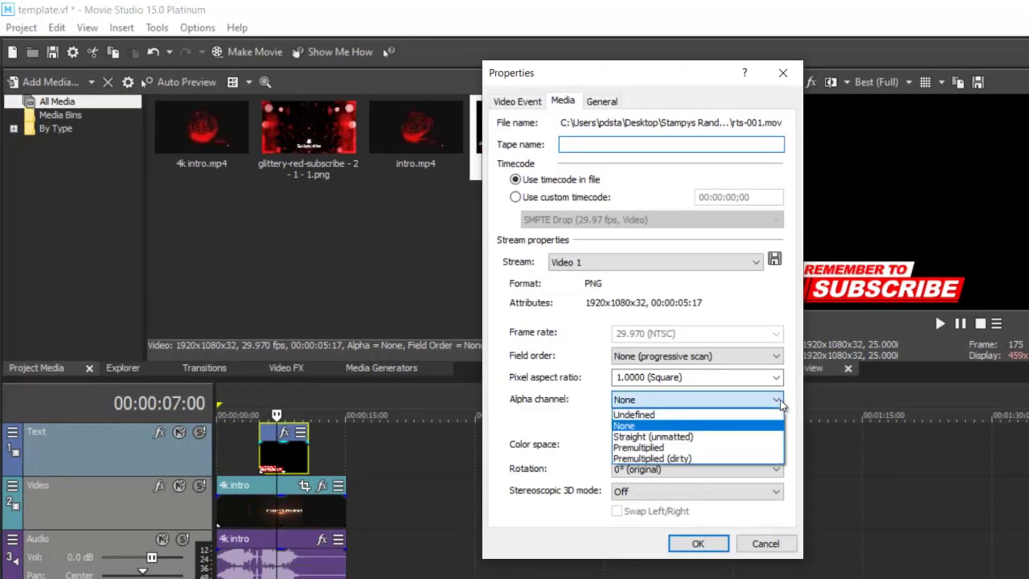
pyautogui.click(716, 437)
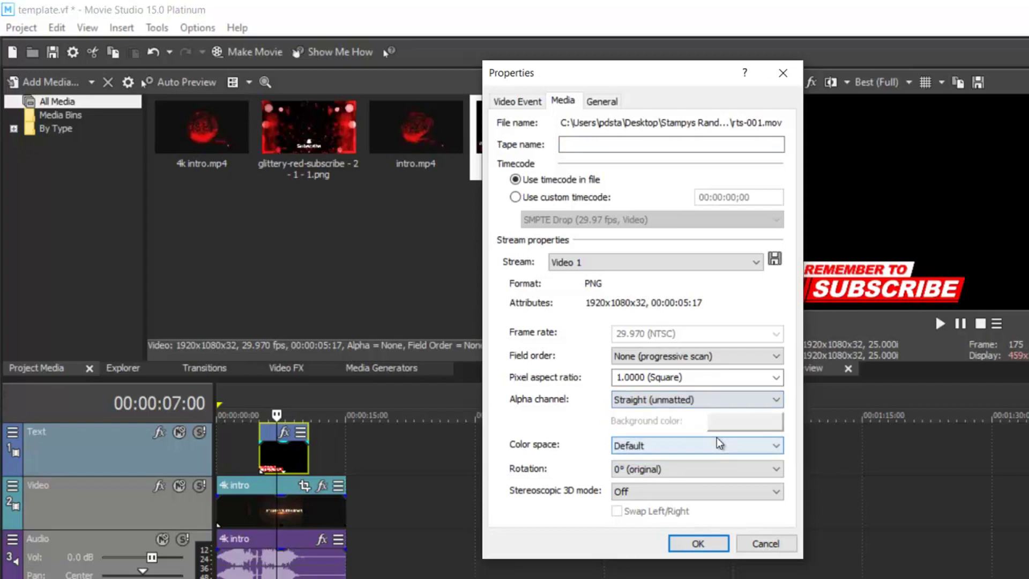
pyautogui.click(698, 543)
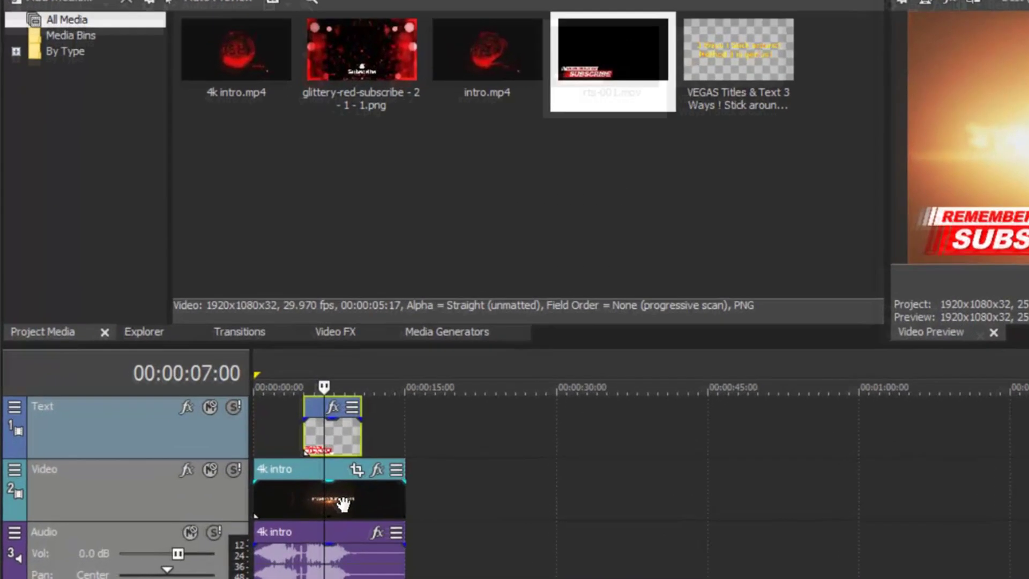
pyautogui.click(300, 508)
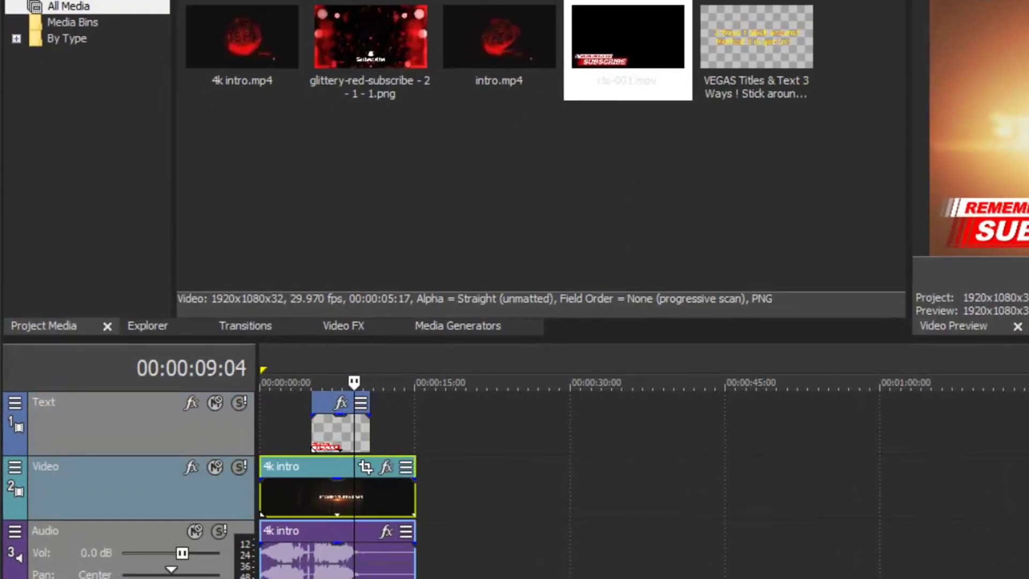
pyautogui.click(366, 467)
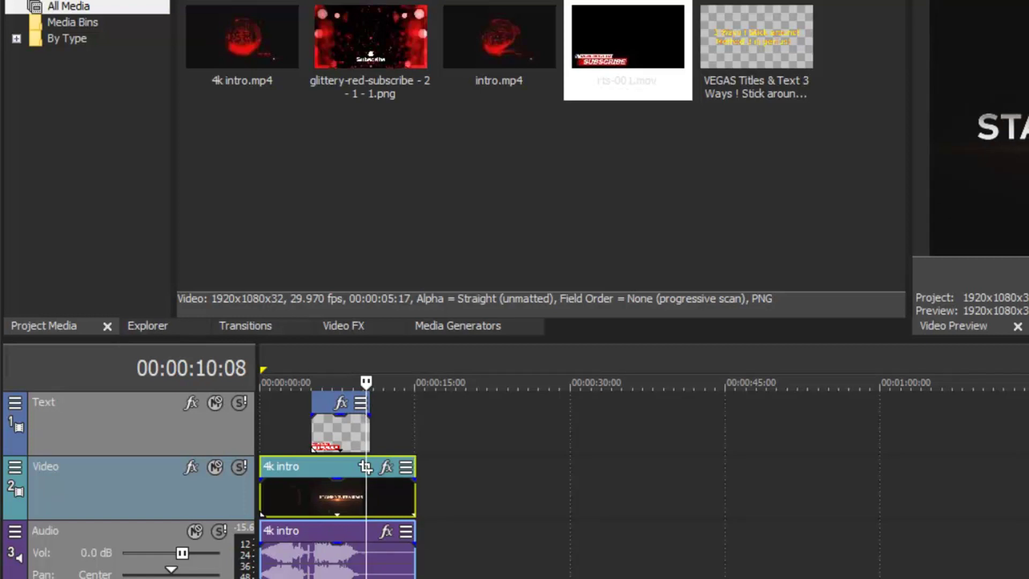